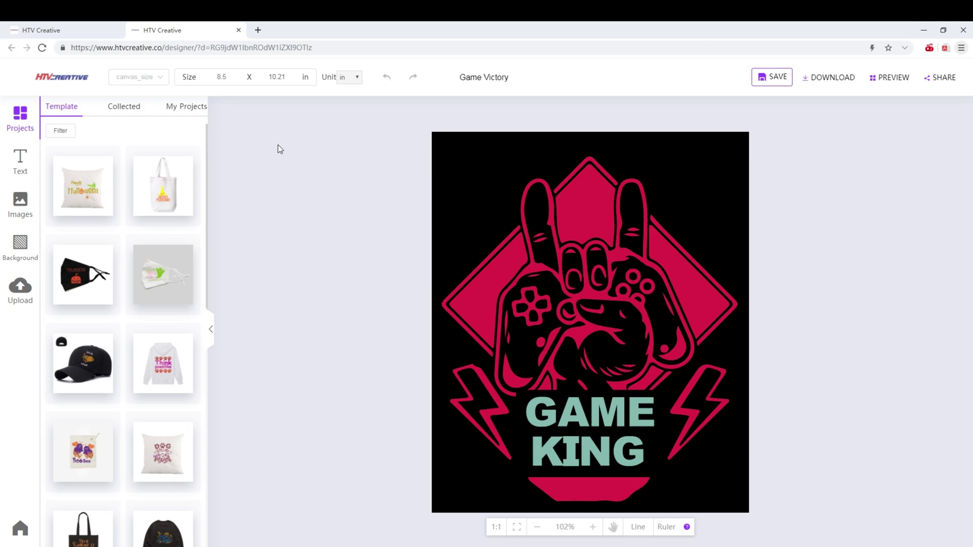
Open the Game Victory template for editing from its detail page.
{"action": "left_click", "coordinate": [71, 29]}
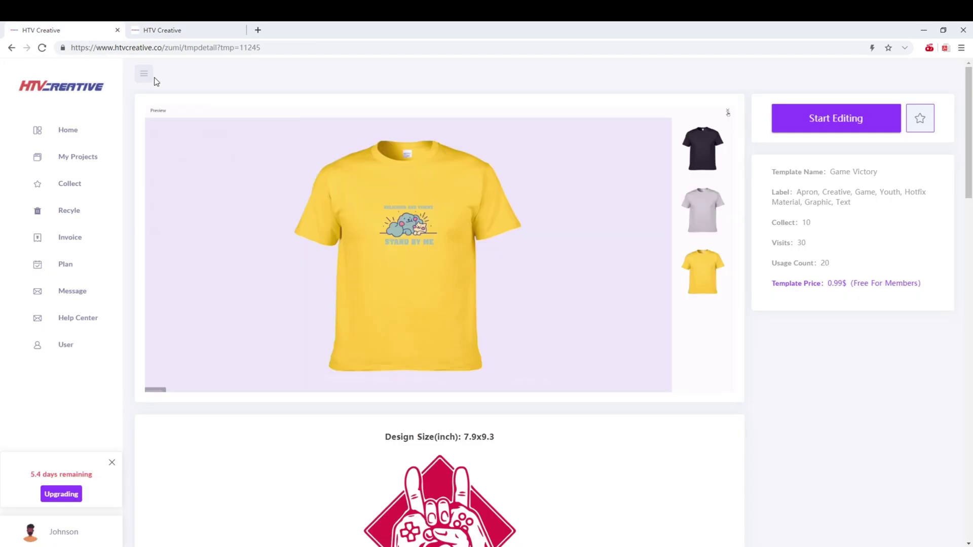
{"action": "left_click", "coordinate": [812, 120]}
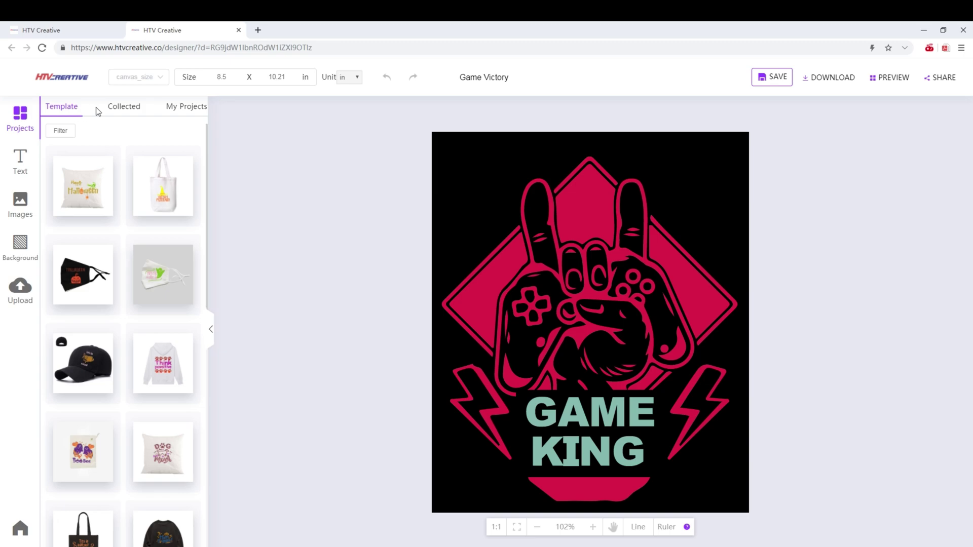
Look through the collected designs and personal projects, and return to the template list.
{"action": "left_click", "coordinate": [122, 107]}
{"action": "left_click", "coordinate": [190, 105]}
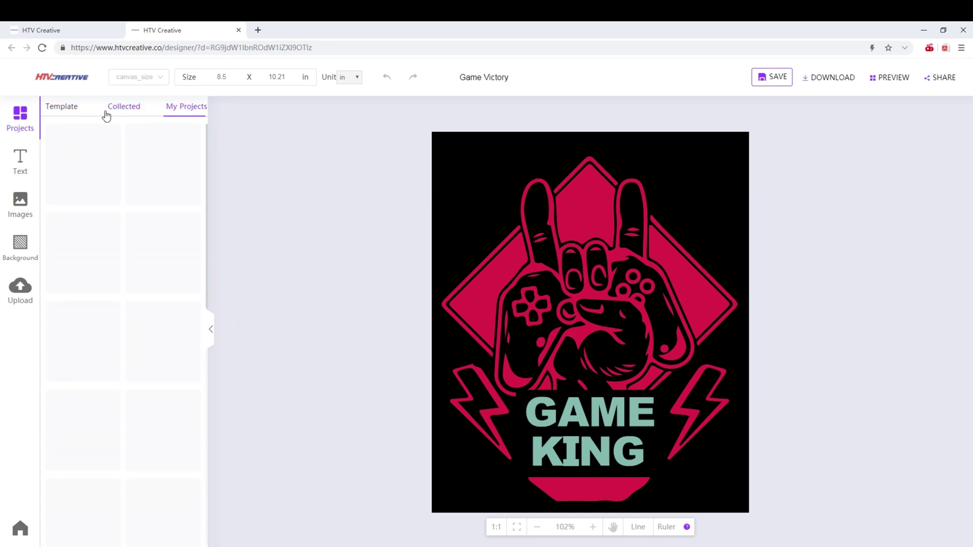
{"action": "left_click", "coordinate": [69, 113]}
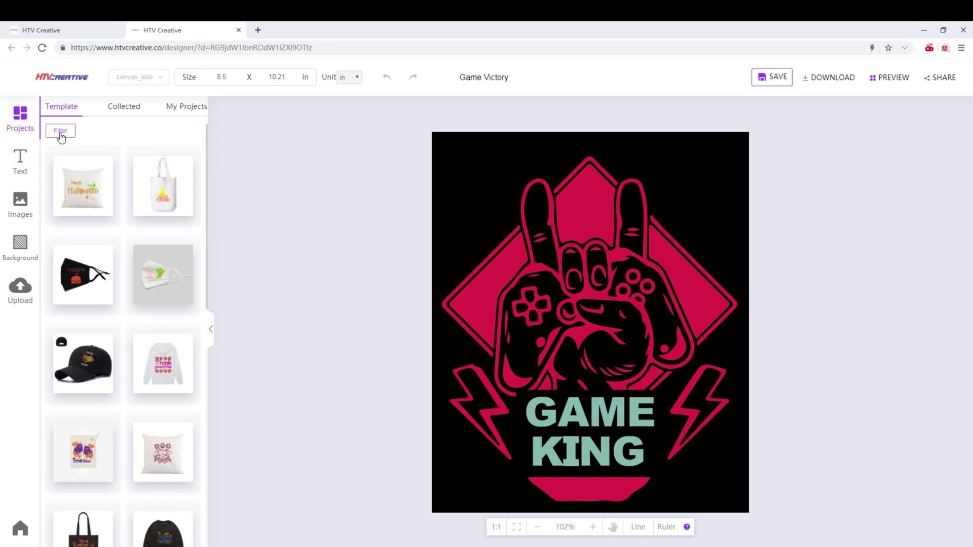
Add a title text in the largest style, move it to the artwork's upper edge, and delete it.
{"action": "left_click", "coordinate": [21, 161]}
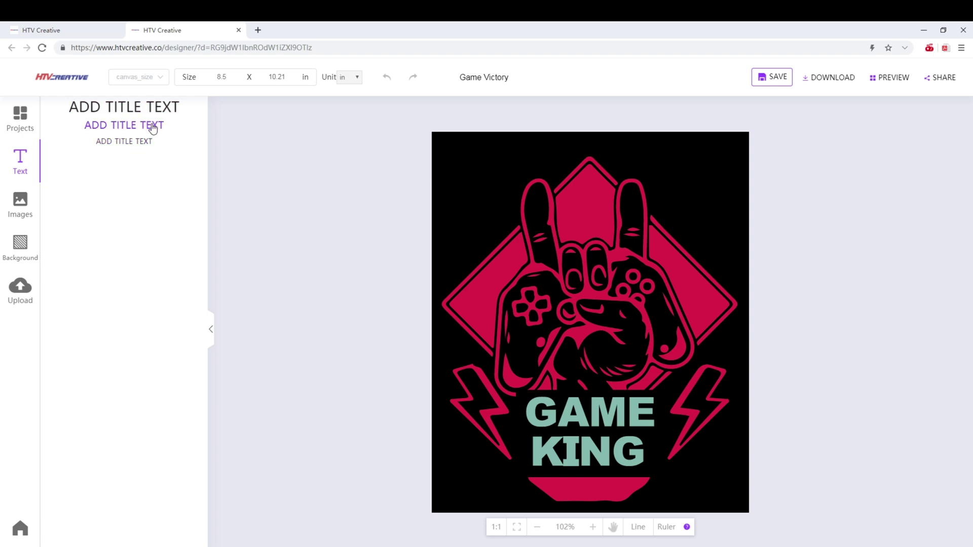
{"action": "left_click", "coordinate": [152, 108]}
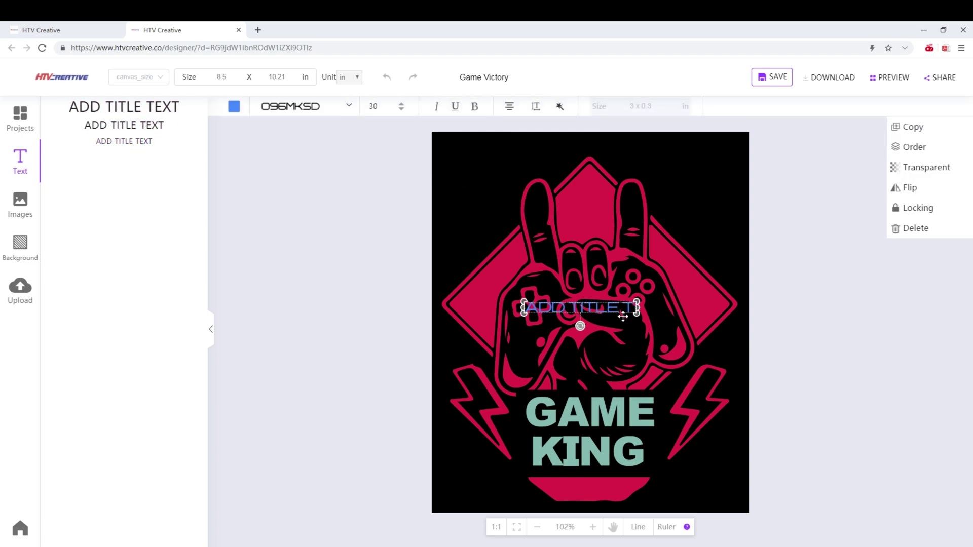
{"action": "left_click_drag", "start_coordinate": [588, 310], "coordinate": [596, 171]}
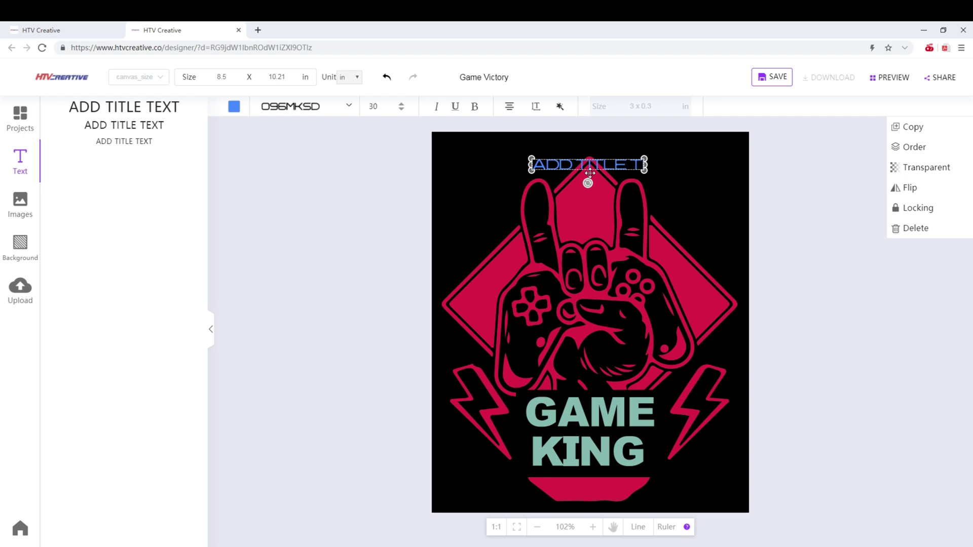
{"action": "key", "text": "Delete"}
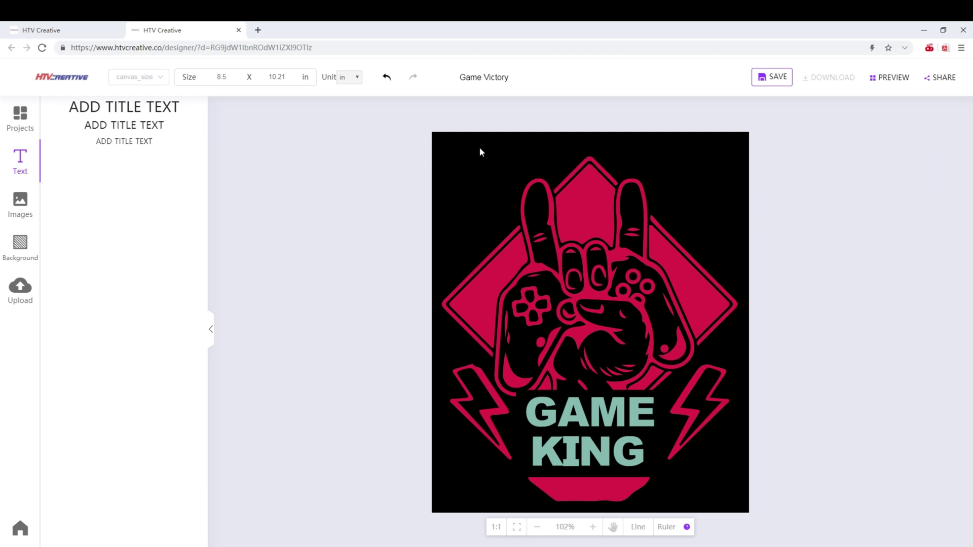
Place the strawberry image from the Food category in the artwork's upper-left area, and undo the placement.
{"action": "left_click", "coordinate": [31, 200]}
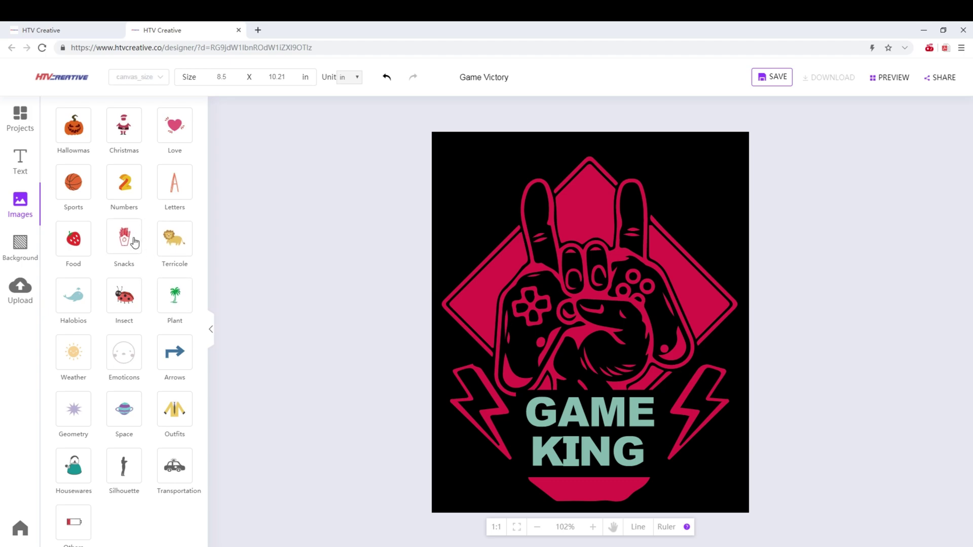
{"action": "left_click", "coordinate": [90, 250]}
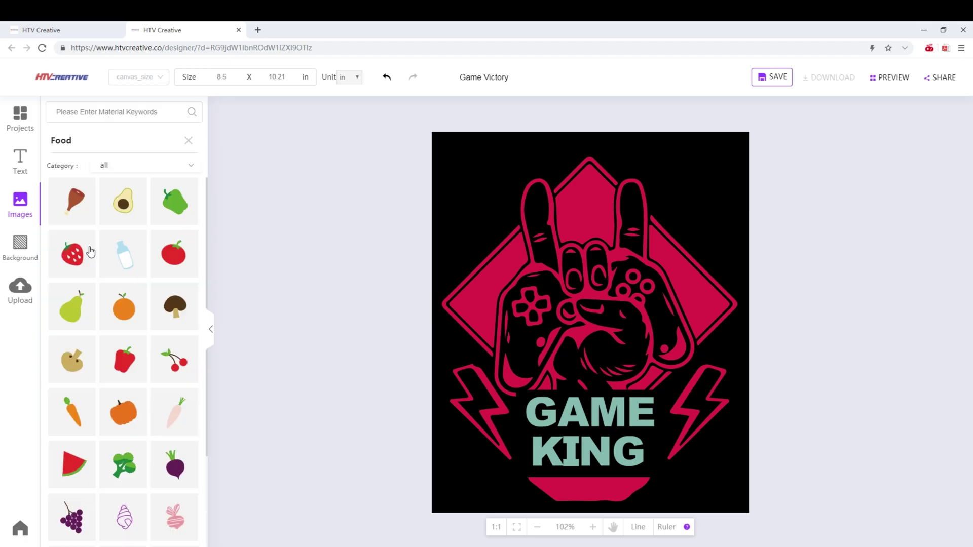
{"action": "scroll", "coordinate": [152, 430], "scroll_direction": "down", "scroll_amount": 5}
{"action": "scroll", "coordinate": [156, 432], "scroll_direction": "down", "scroll_amount": 3}
{"action": "scroll", "coordinate": [155, 433], "scroll_direction": "up", "scroll_amount": 7}
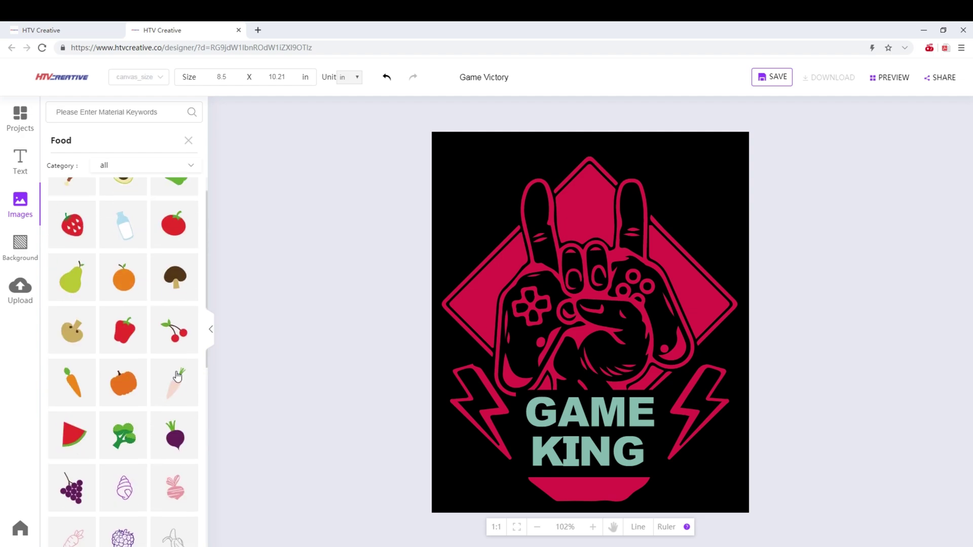
{"action": "scroll", "coordinate": [137, 382], "scroll_direction": "down", "scroll_amount": 2}
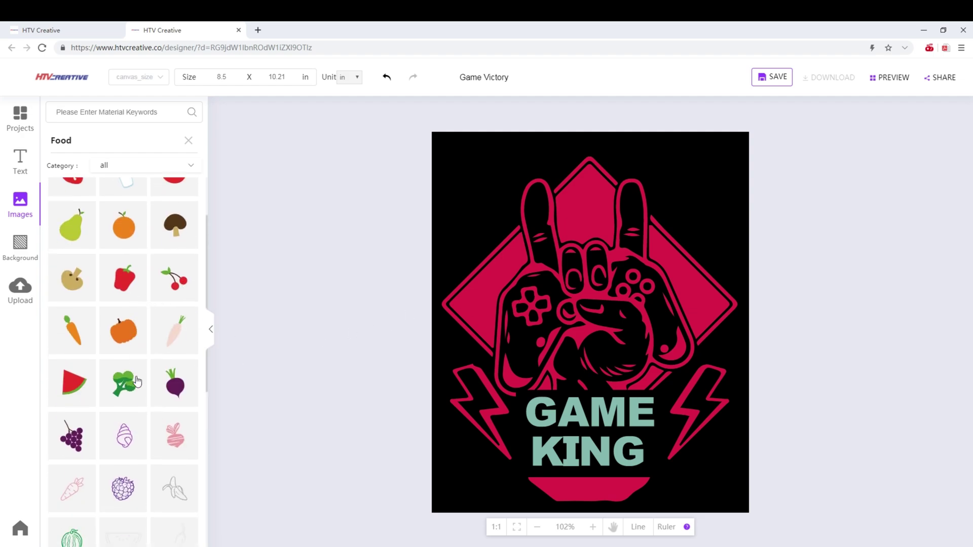
{"action": "scroll", "coordinate": [137, 382], "scroll_direction": "up", "scroll_amount": 2}
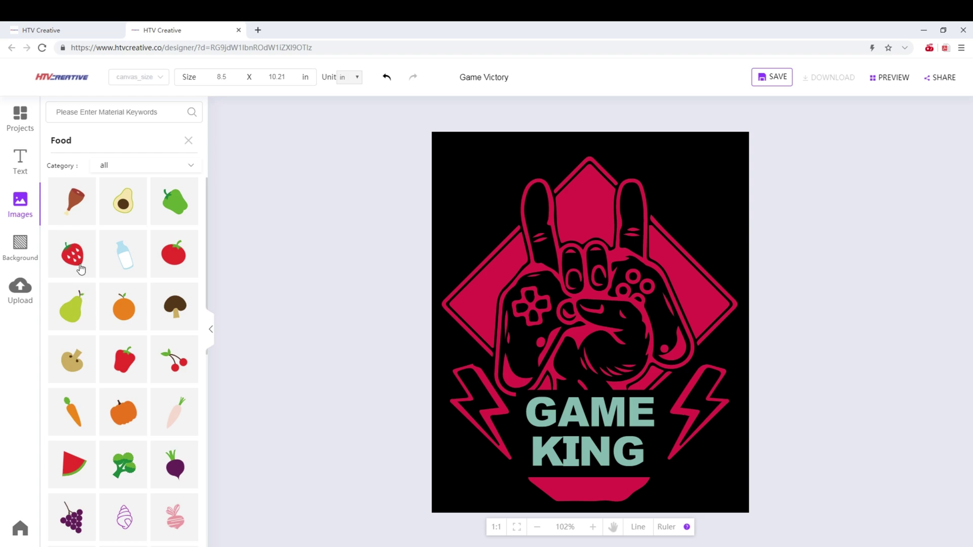
{"action": "left_click_drag", "start_coordinate": [80, 269], "coordinate": [466, 197]}
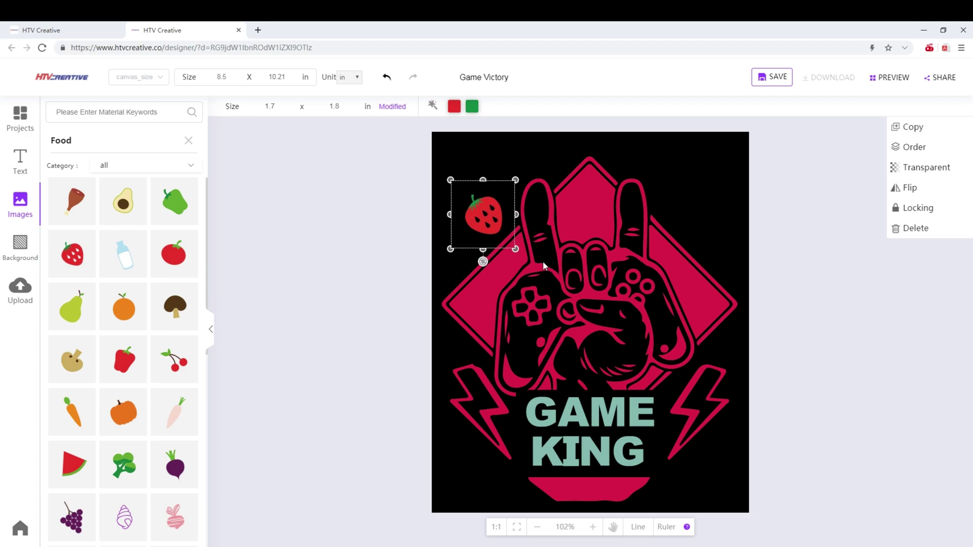
{"action": "key", "text": "ctrl+z"}
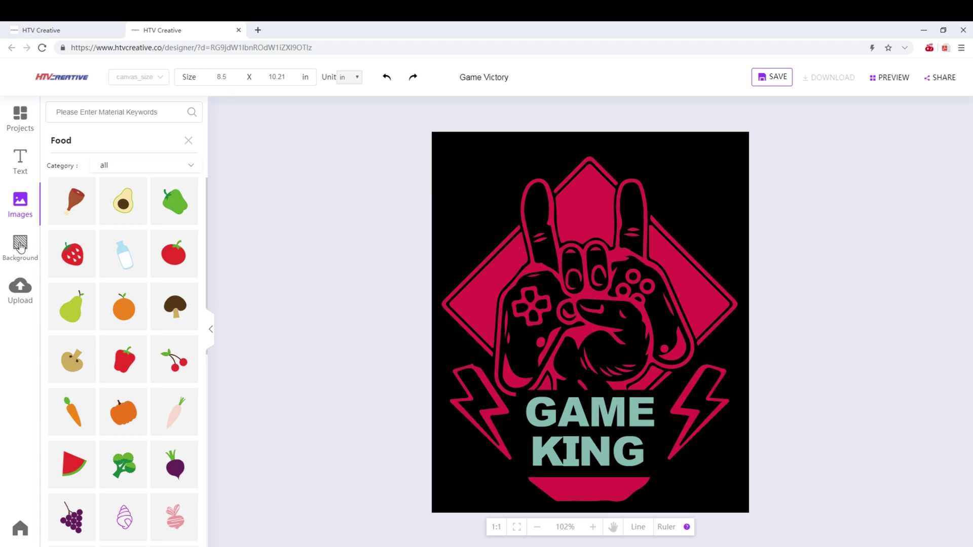
Try yellow, orange and a custom colour as the design's background.
{"action": "left_click", "coordinate": [20, 243]}
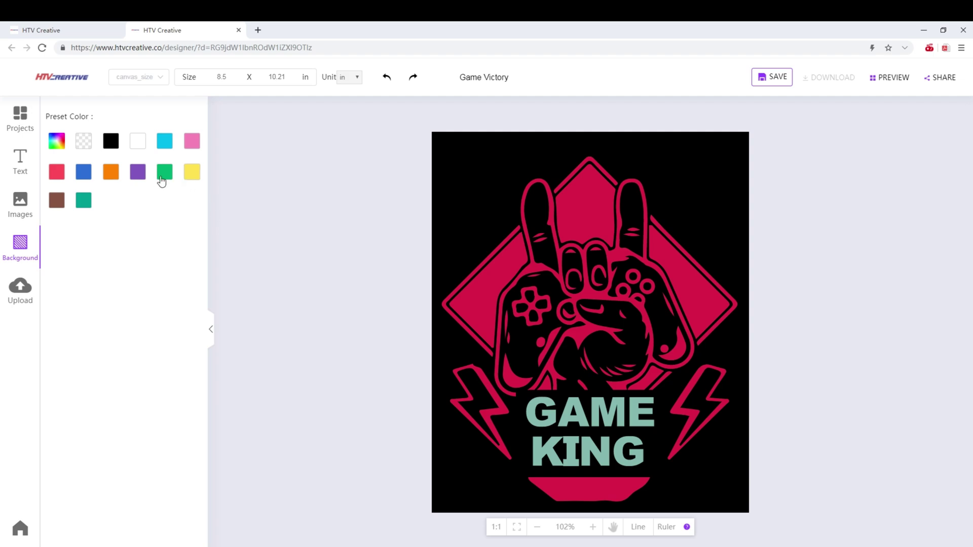
{"action": "left_click", "coordinate": [201, 177]}
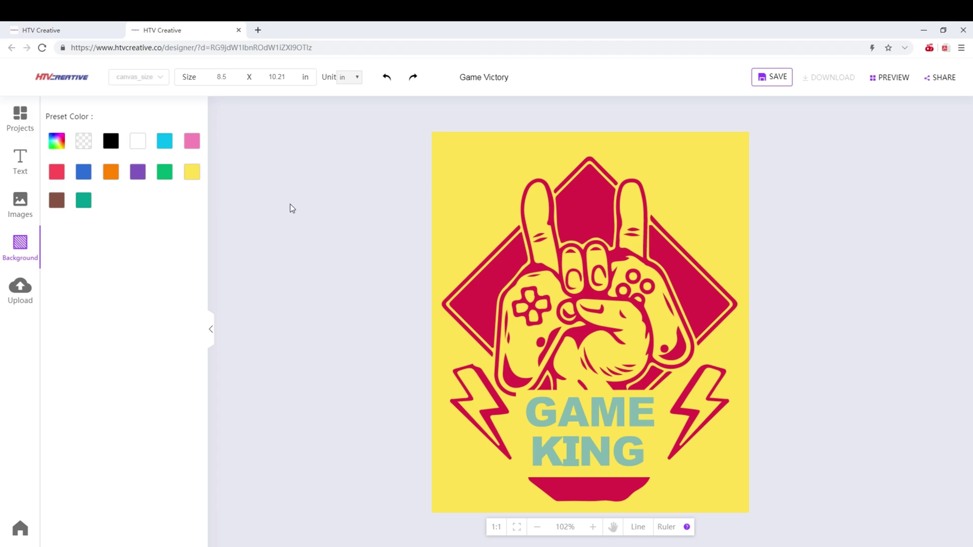
{"action": "left_click", "coordinate": [111, 172]}
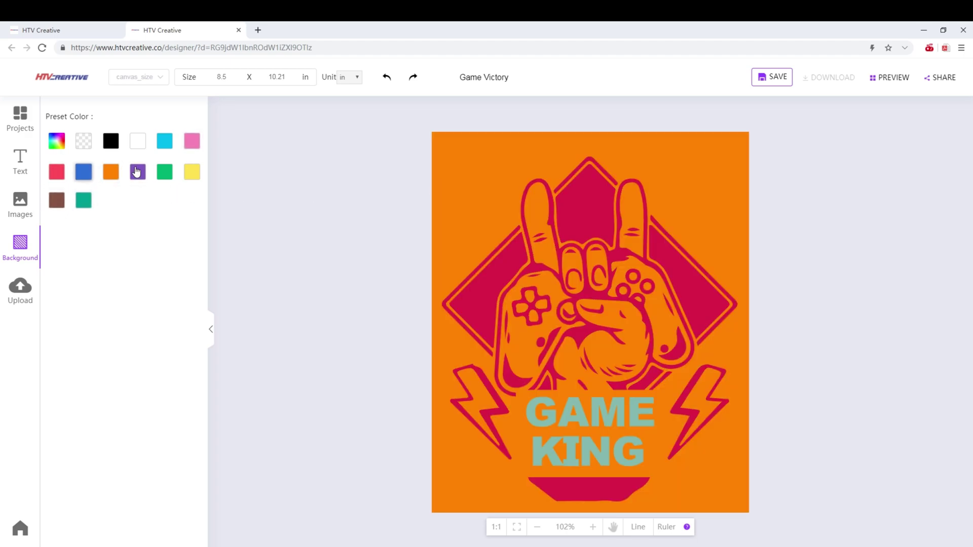
{"action": "left_click", "coordinate": [57, 141]}
{"action": "mouse_move", "coordinate": [40, 172]}
{"action": "left_mouse_down"}
{"action": "mouse_move", "coordinate": [35, 199]}
{"action": "mouse_move", "coordinate": [87, 208]}
{"action": "mouse_move", "coordinate": [135, 159]}
{"action": "mouse_move", "coordinate": [116, 196]}
{"action": "mouse_move", "coordinate": [91, 167]}
{"action": "mouse_move", "coordinate": [127, 162]}
{"action": "mouse_move", "coordinate": [131, 303]}
{"action": "left_mouse_up"}
{"action": "left_click", "coordinate": [155, 184]}
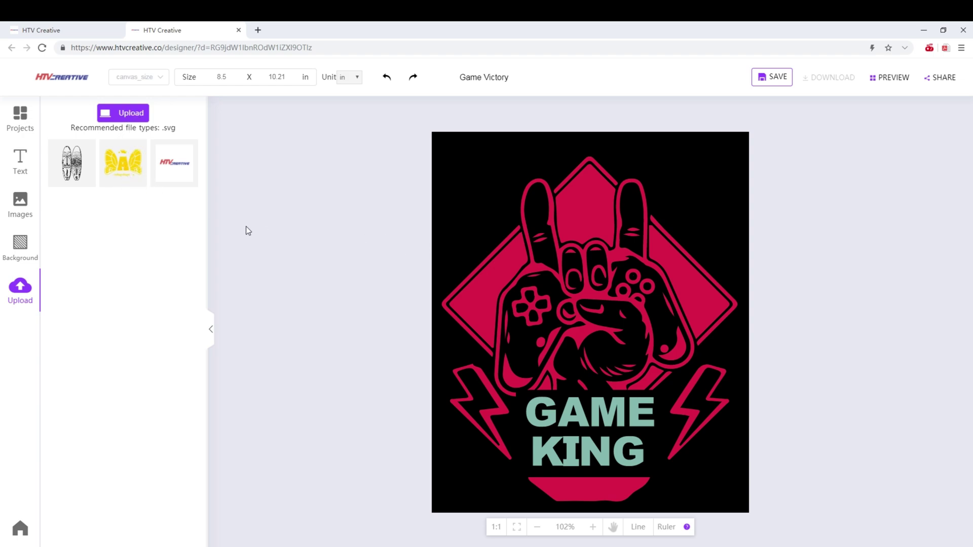
Place the uploaded yellow winged letter A graphic on the middle of the artwork, and delete it.
{"action": "left_click", "coordinate": [139, 170]}
{"action": "left_click", "coordinate": [583, 310]}
{"action": "mouse_move", "coordinate": [584, 309]}
{"action": "left_mouse_down"}
{"action": "mouse_move", "coordinate": [599, 267]}
{"action": "mouse_move", "coordinate": [610, 300]}
{"action": "mouse_move", "coordinate": [585, 293]}
{"action": "mouse_move", "coordinate": [599, 300]}
{"action": "left_mouse_up"}
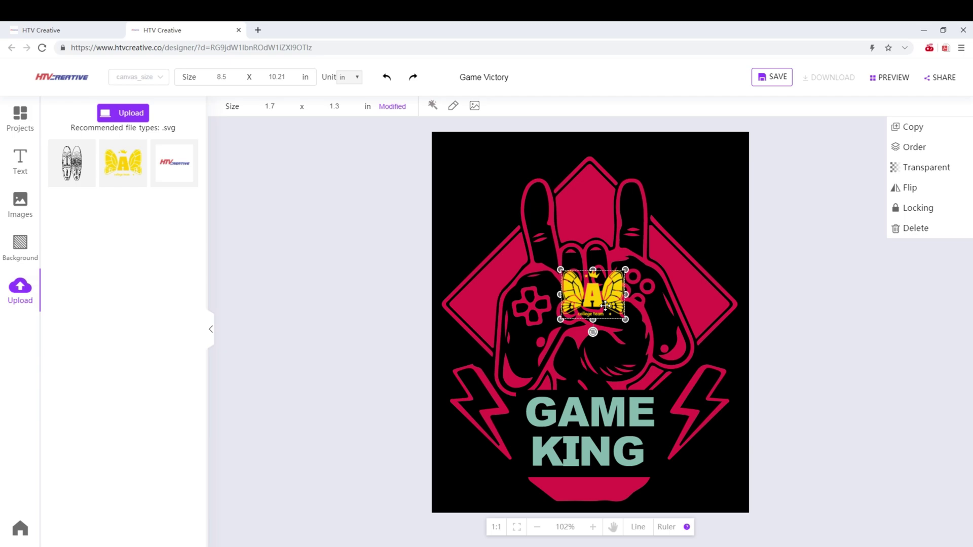
{"action": "key", "text": "Delete"}
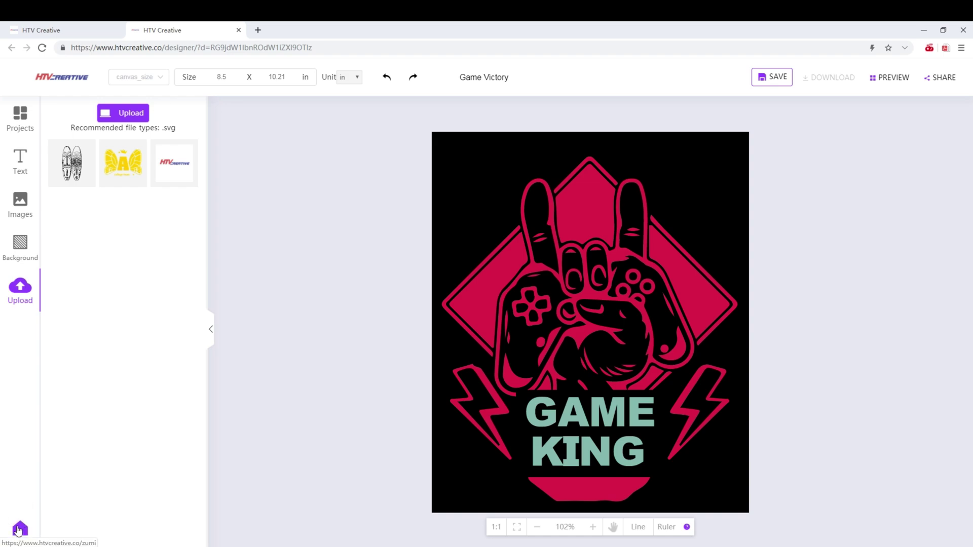
Look over the templates on the site's home page and return to the Game Victory design.
{"action": "left_click", "coordinate": [46, 30]}
{"action": "scroll", "coordinate": [550, 322], "scroll_direction": "down", "scroll_amount": 5}
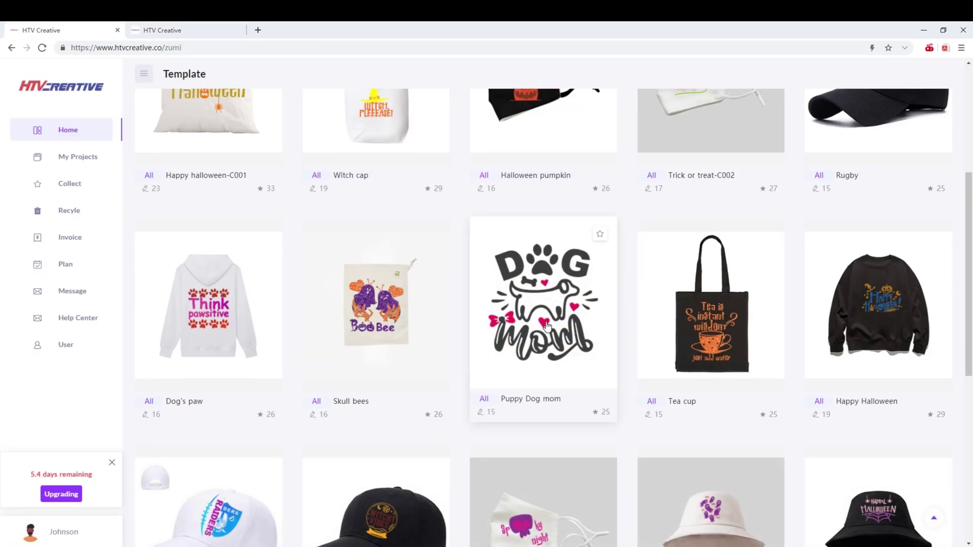
{"action": "scroll", "coordinate": [550, 322], "scroll_direction": "up", "scroll_amount": 5}
{"action": "key", "text": "ctrl+Tab"}
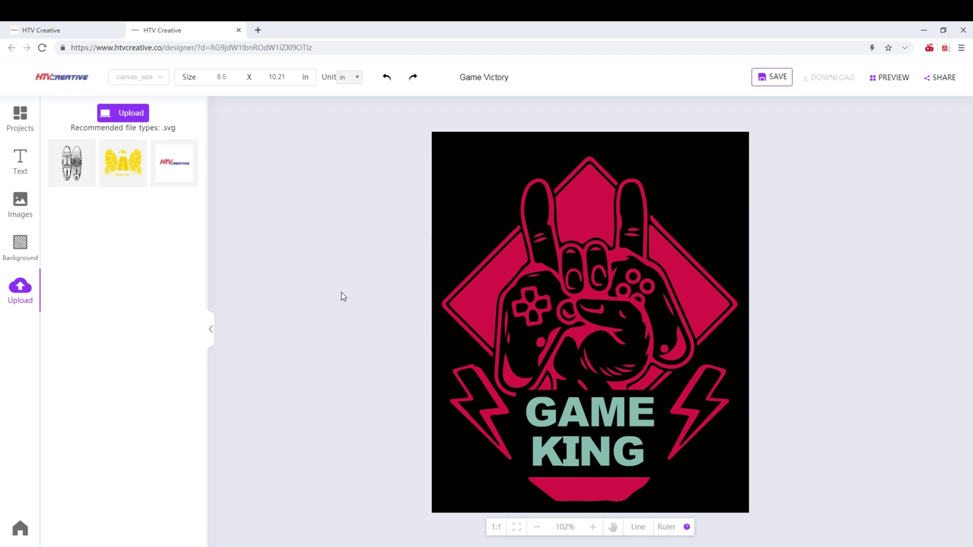